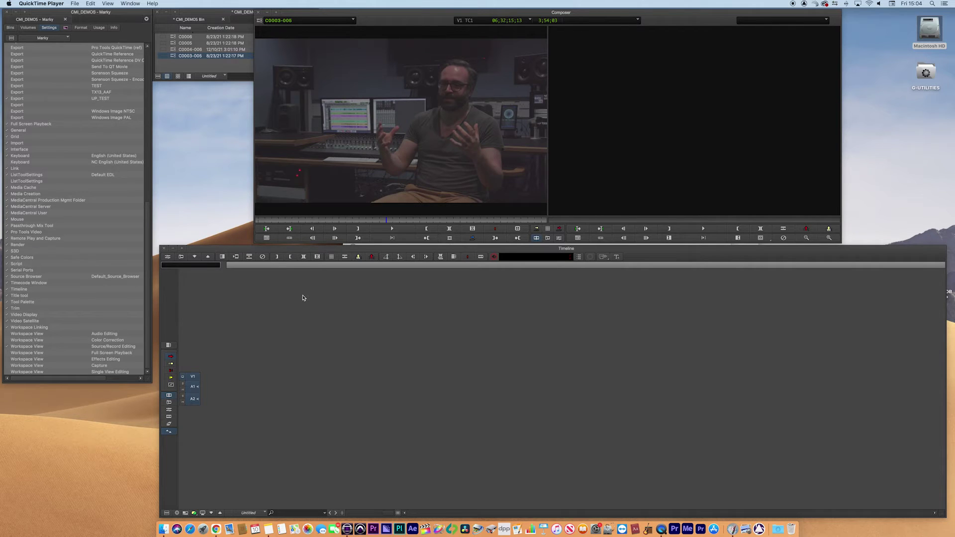
Check the user profile list and keep the current profile selected.
left_click(61, 40)
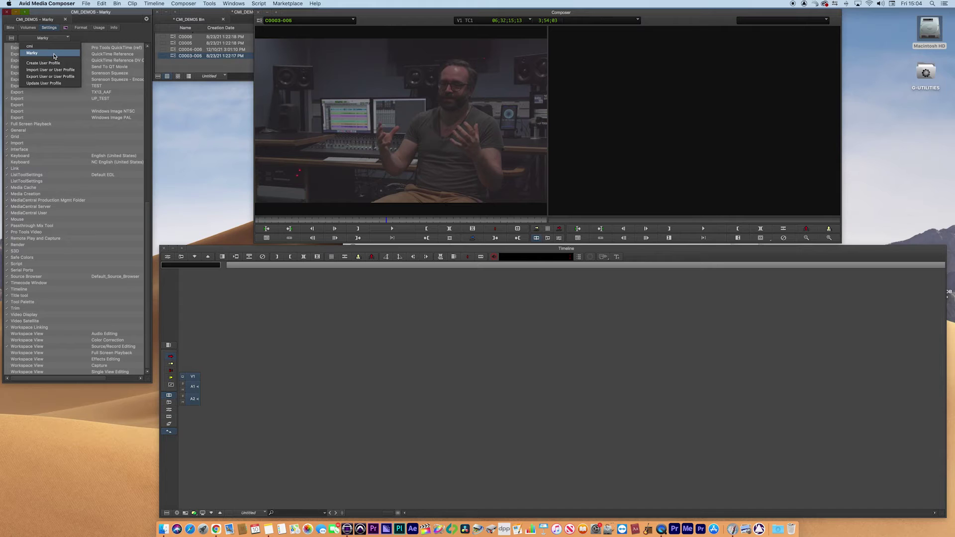
left_click(54, 55)
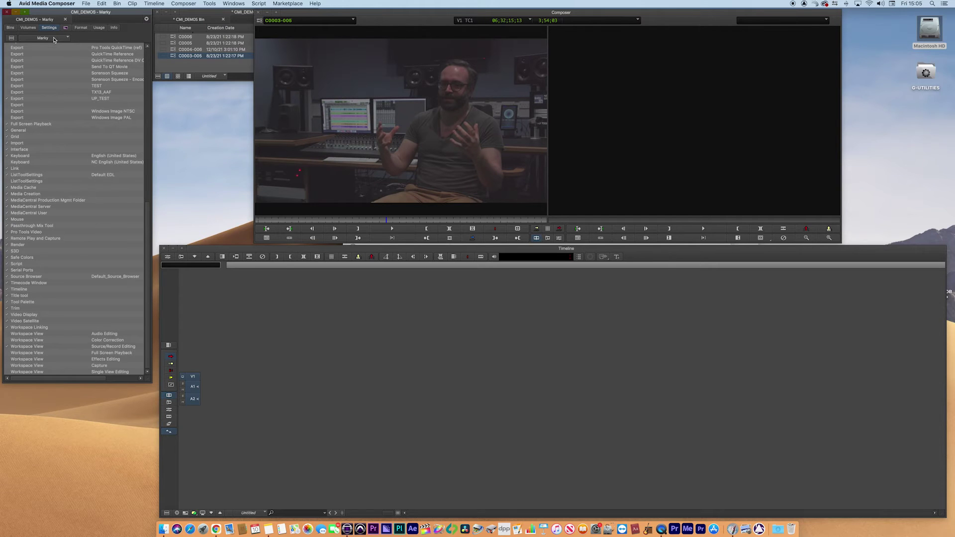
left_click(54, 40)
left_click(57, 40)
Open the Command Palette from the Tools menu, move it lower, and view its Move commands.
left_click(210, 4)
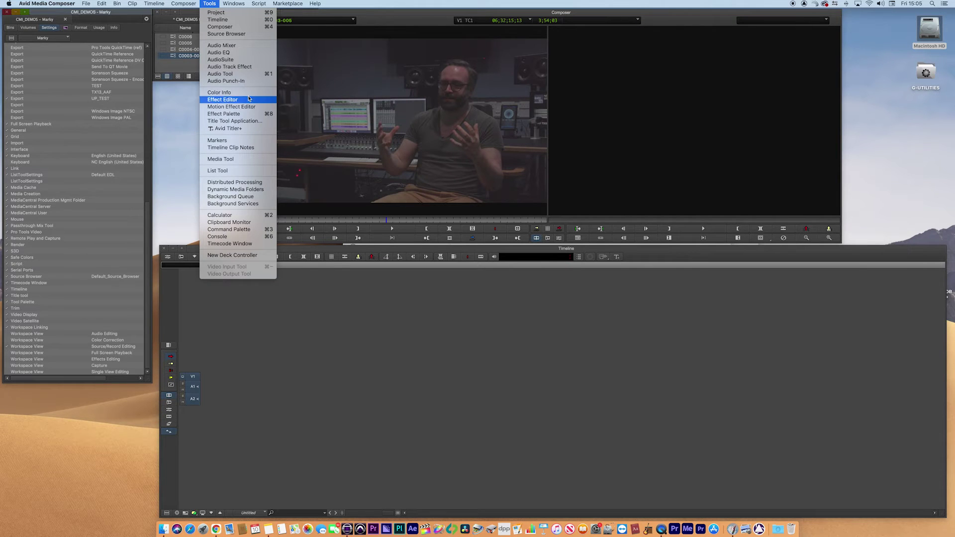
left_click(258, 231)
left_click_drag(400, 278, 392, 322)
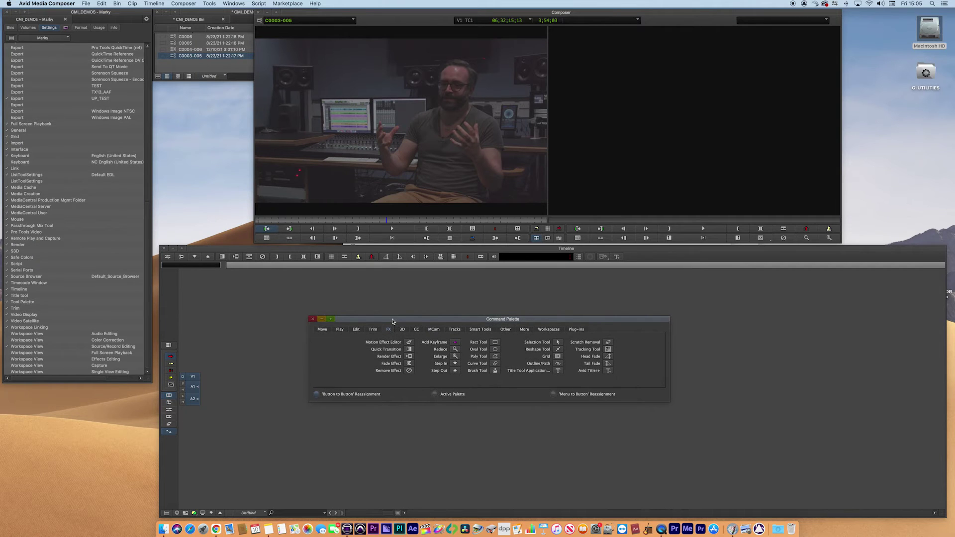
left_click(322, 330)
left_click_drag(369, 322, 347, 326)
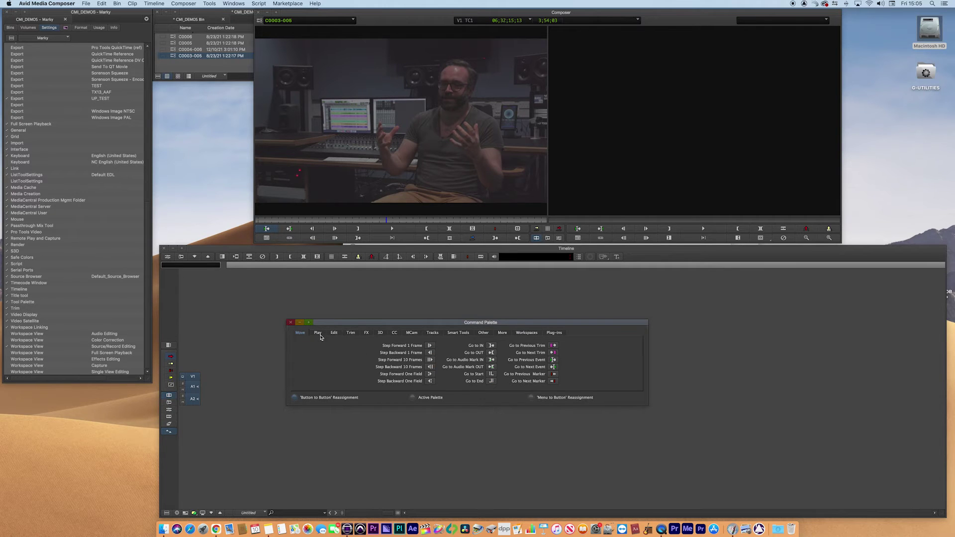
Browse the palette's Play, Edit, Trim, FX, 3D, color correction and MultiCam command tabs.
left_click(320, 335)
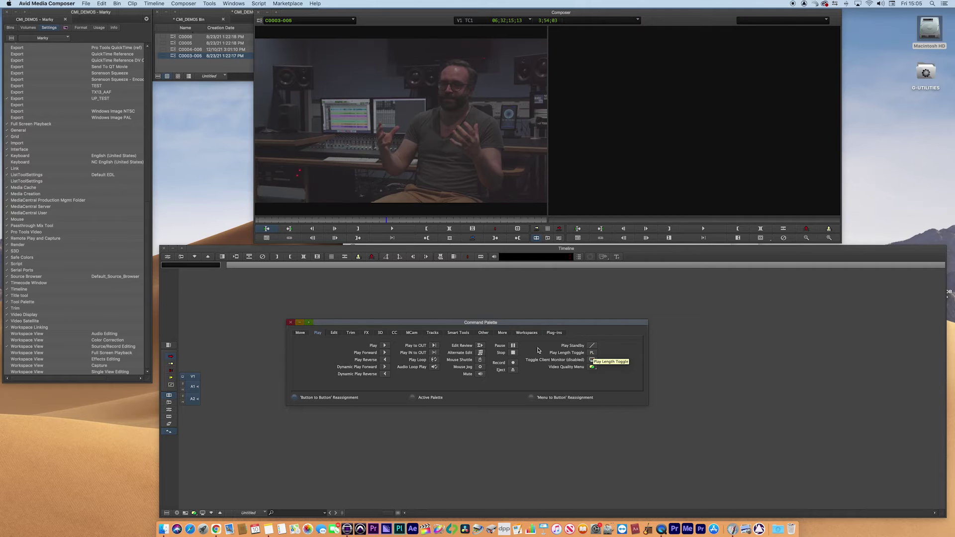
left_click(338, 336)
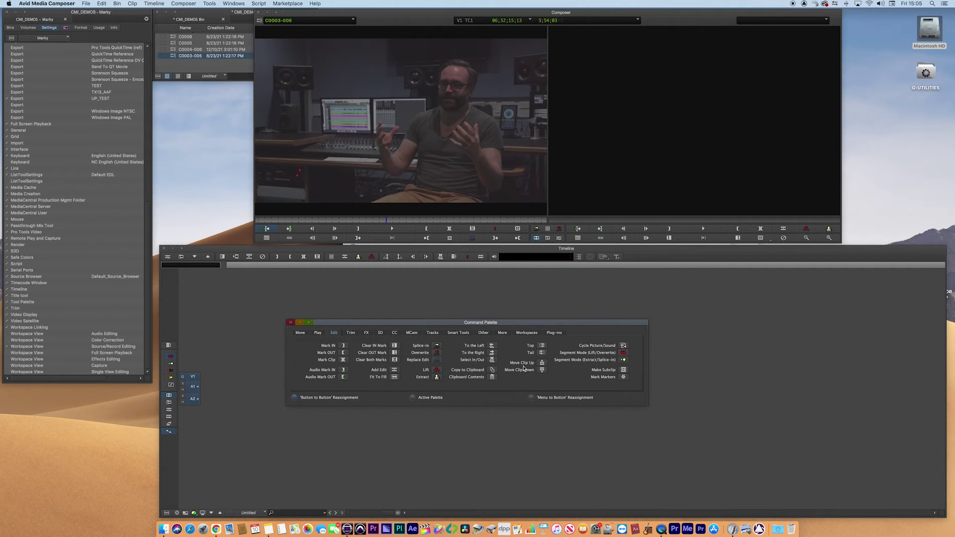
left_click(354, 336)
left_click(369, 336)
left_click(380, 334)
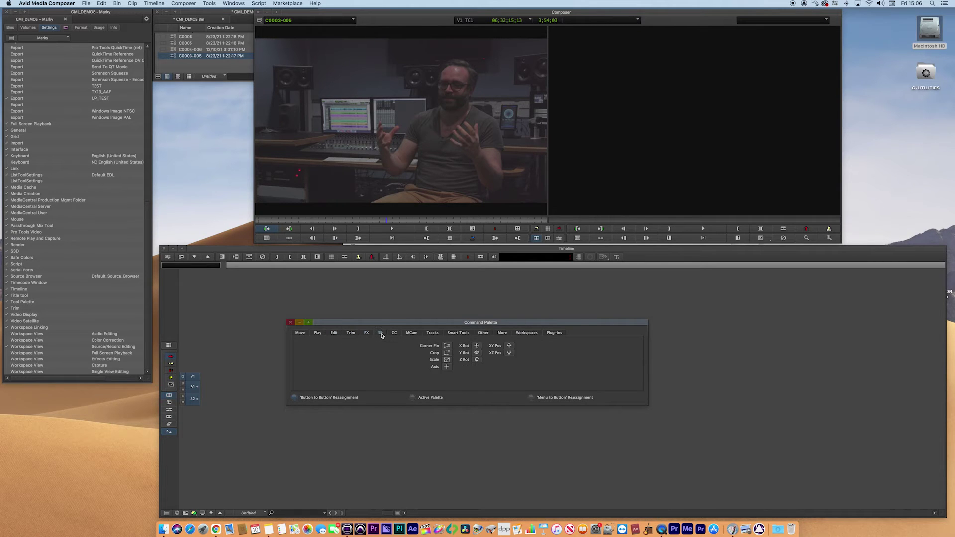
left_click(394, 334)
left_click(416, 335)
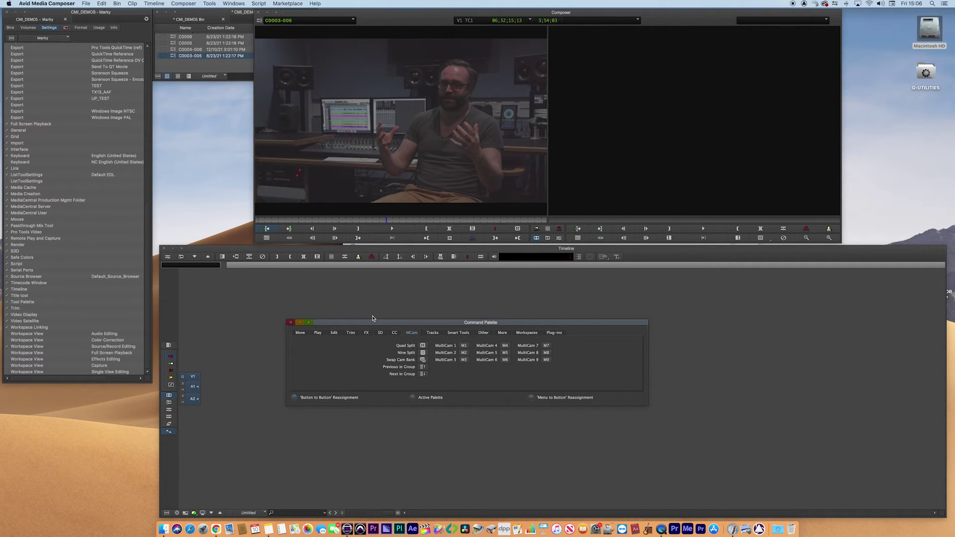
Drag Step Backward One Field from the Move tab onto a Composer monitor button.
left_click_drag(364, 323, 367, 312)
left_click(304, 322)
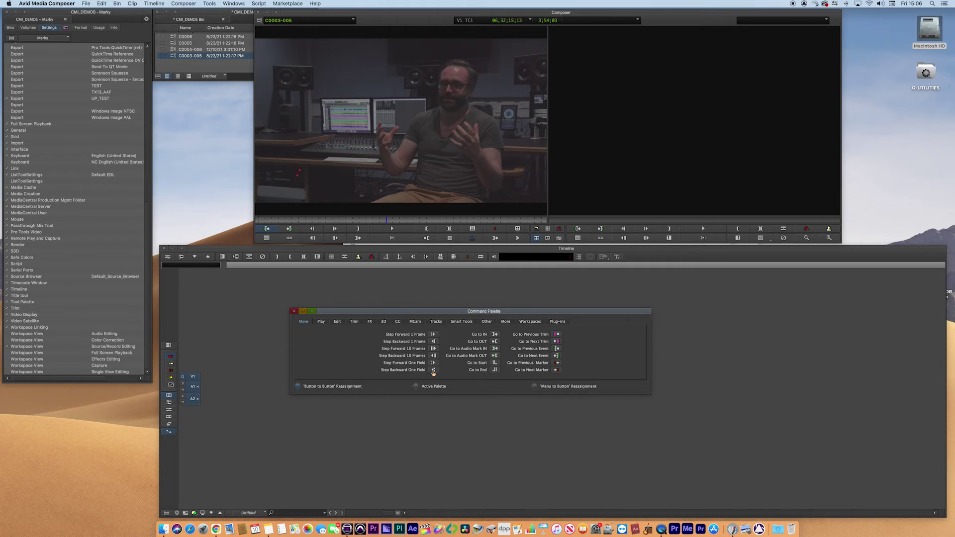
left_click_drag(433, 372, 495, 240)
left_click(415, 324)
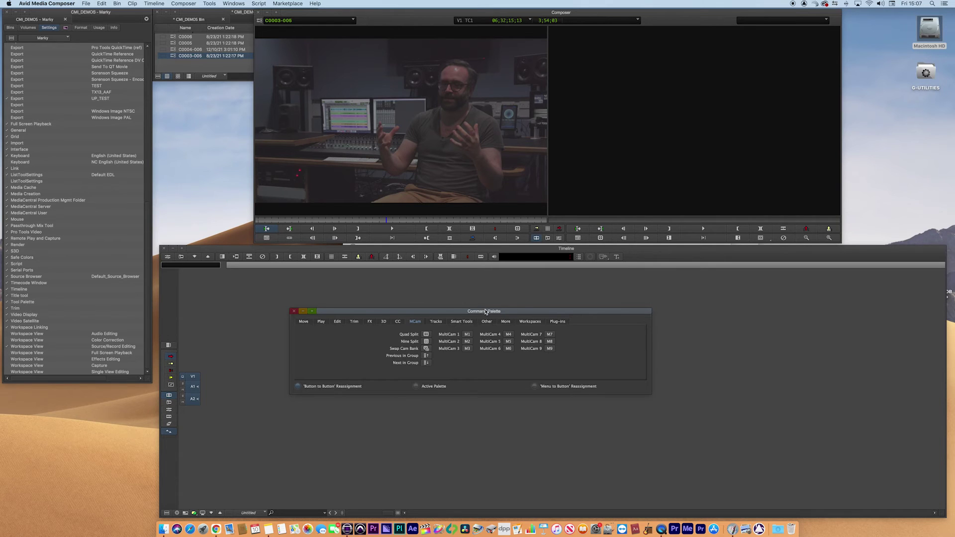
left_click_drag(486, 313, 504, 405)
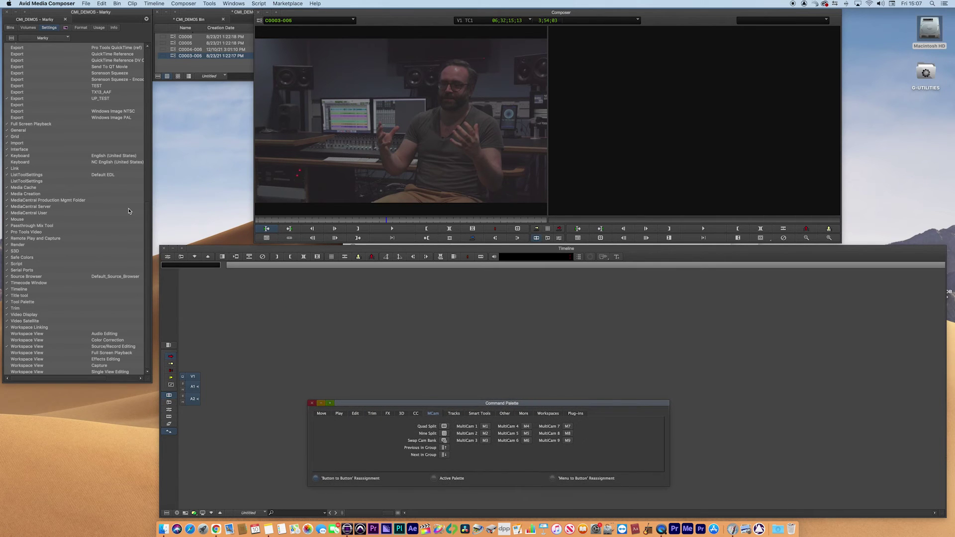
Open Keyboard from the Project window's Settings list and arrange it beside the Command Palette.
left_click(19, 33)
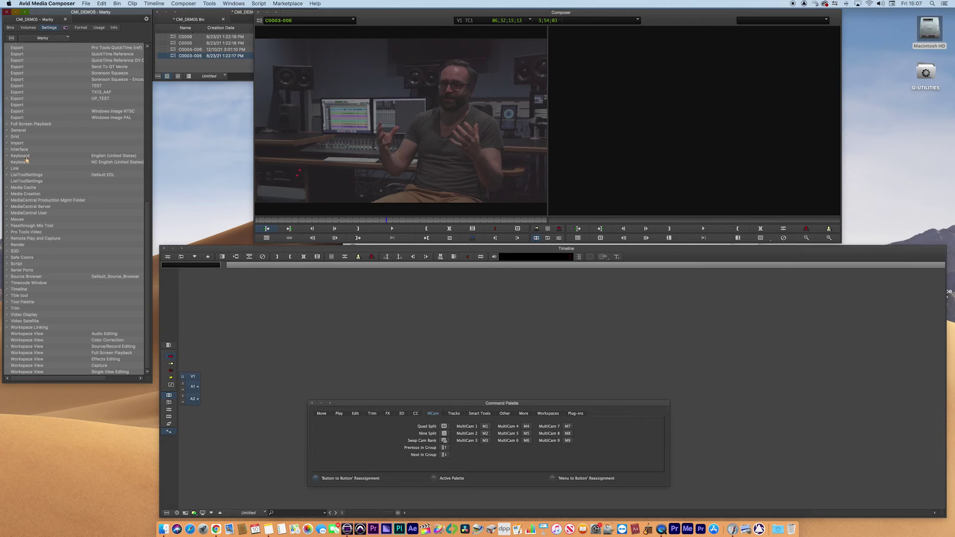
double_click(20, 156)
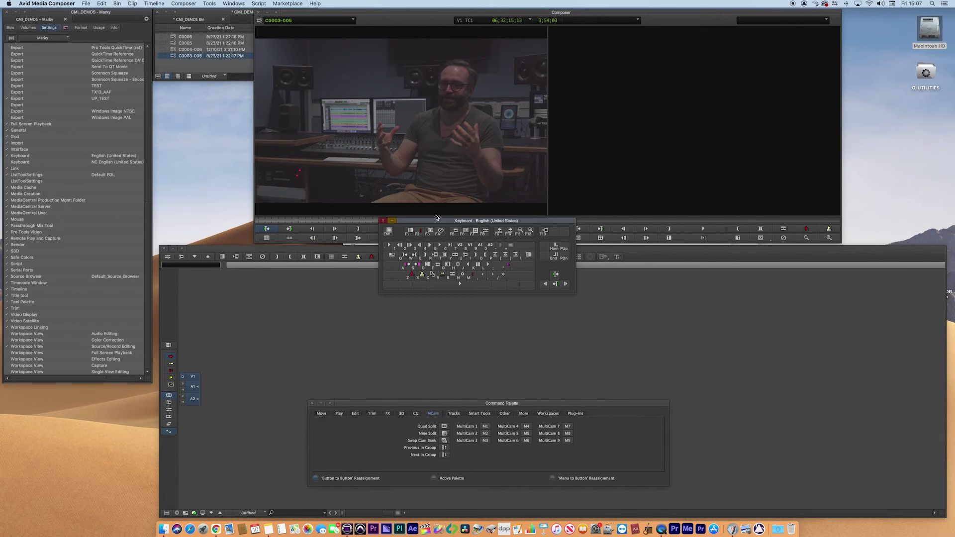
left_click_drag(449, 230, 438, 293)
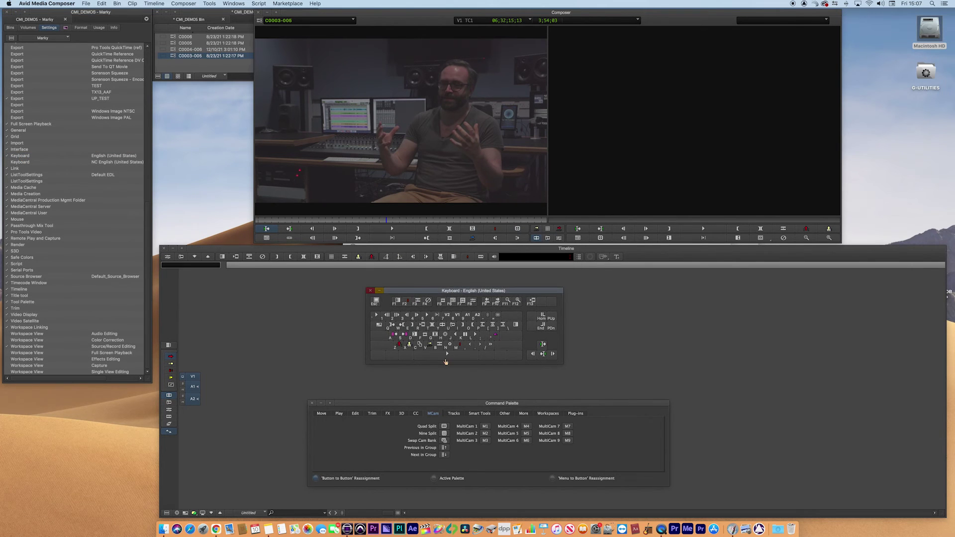
left_click_drag(489, 406, 486, 399)
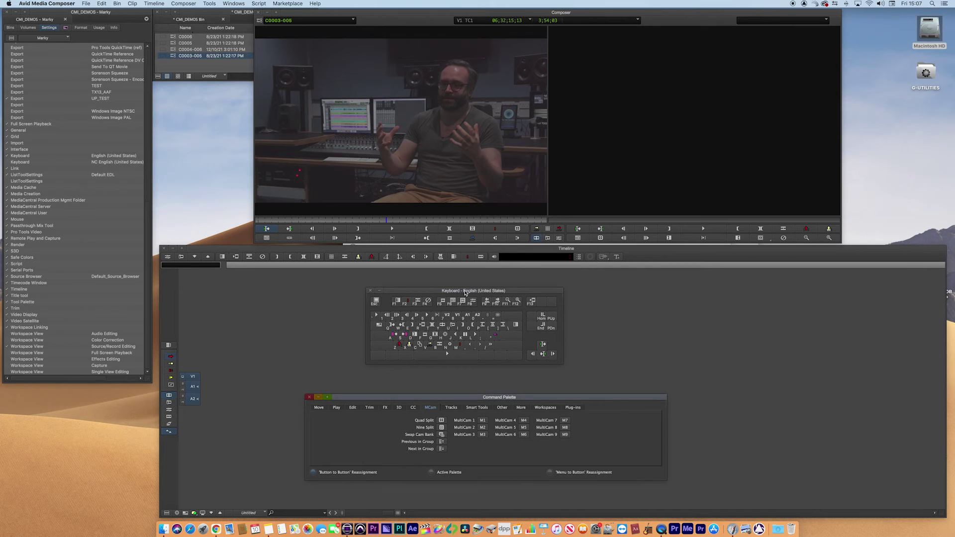
left_click(468, 293)
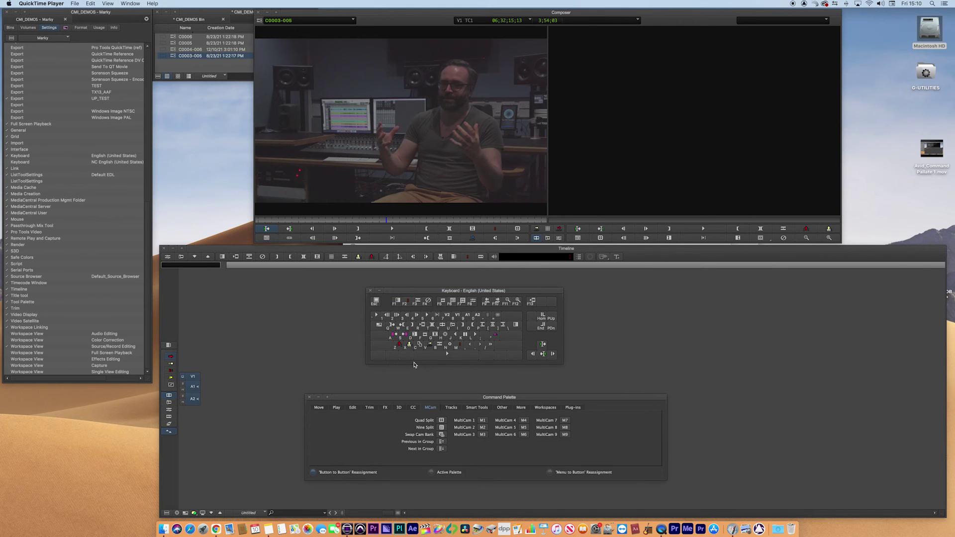
key("shift")
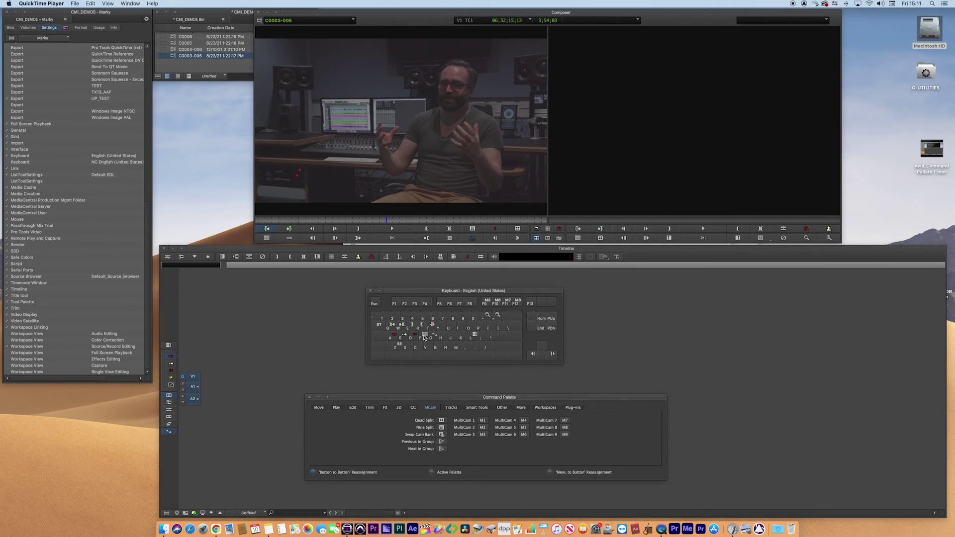
key("shift")
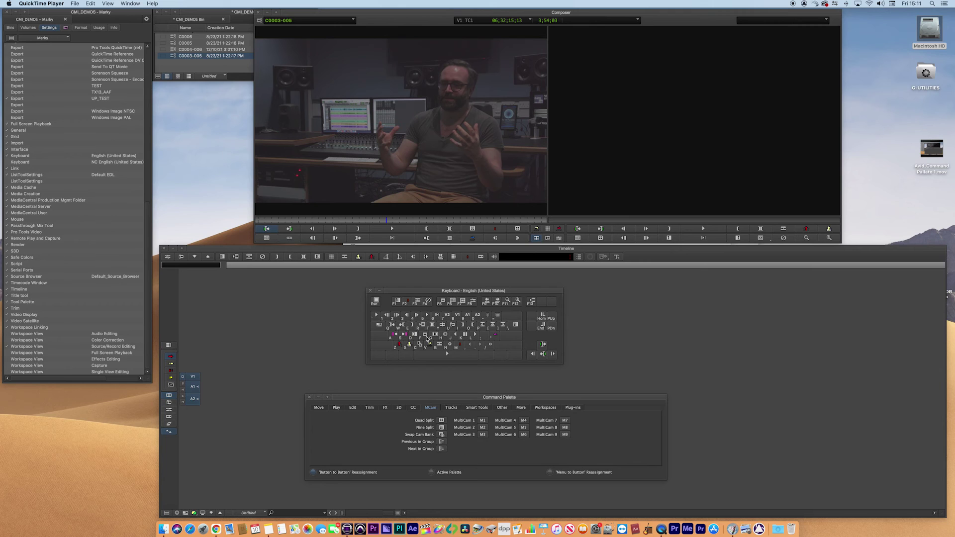
Map Play Loop from the Play tab onto an empty keyboard key, then close both windows.
left_click(340, 409)
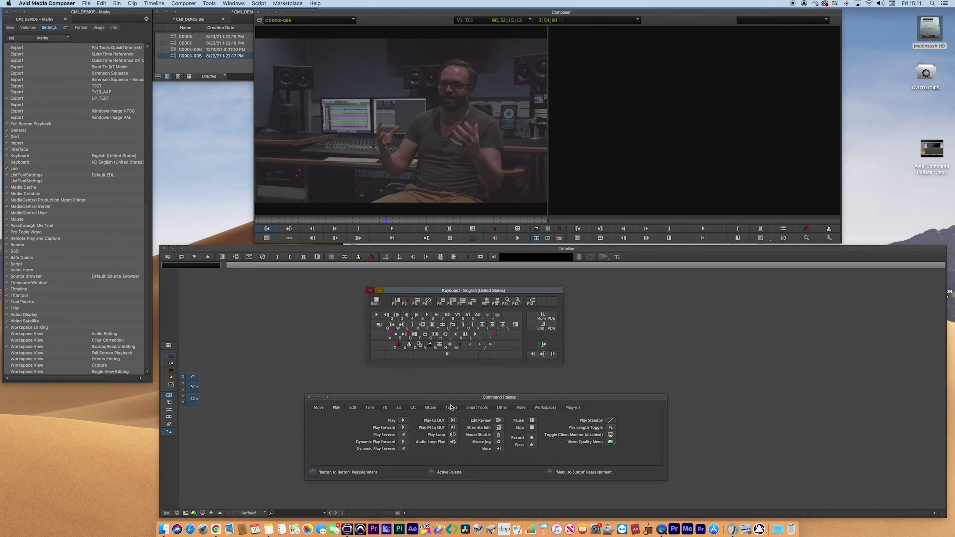
left_click(338, 412)
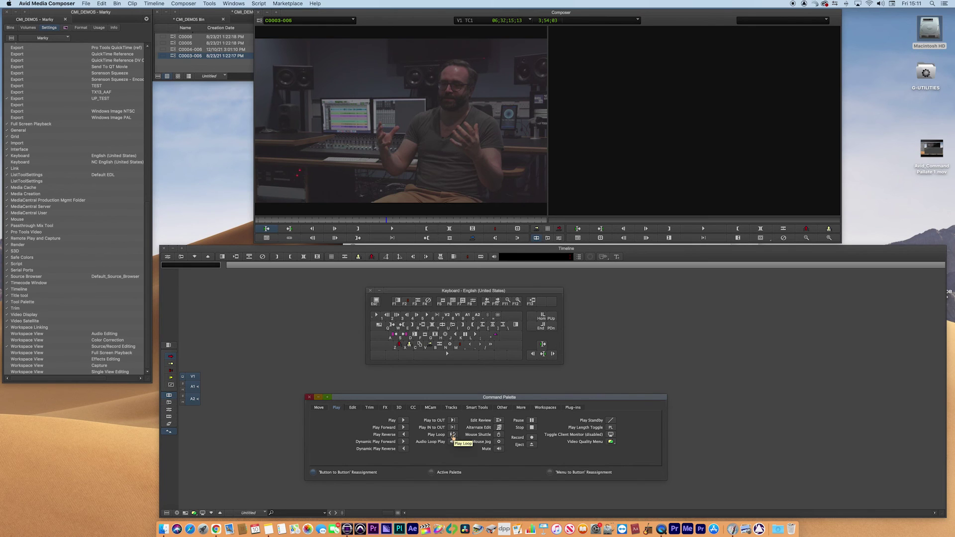
left_click_drag(453, 437, 486, 338)
left_click(371, 292)
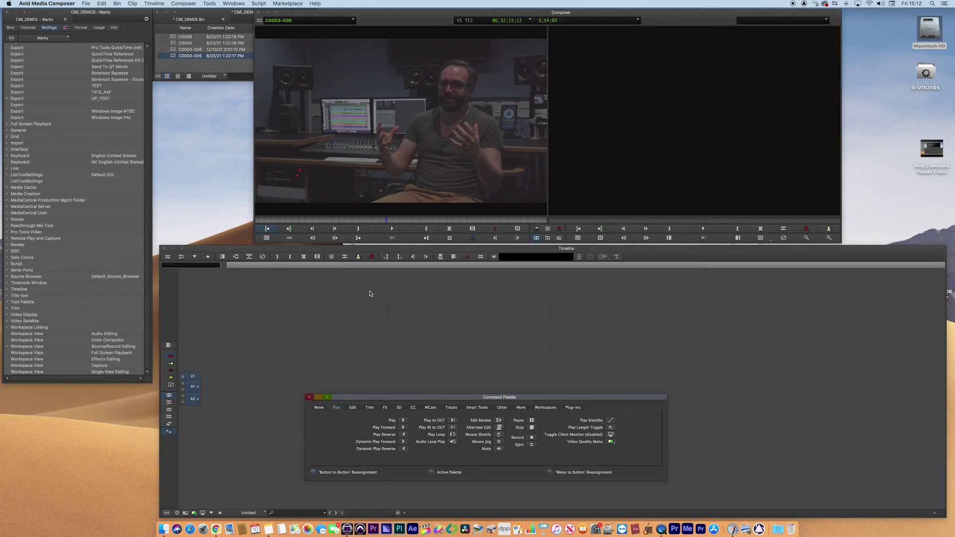
left_click(309, 398)
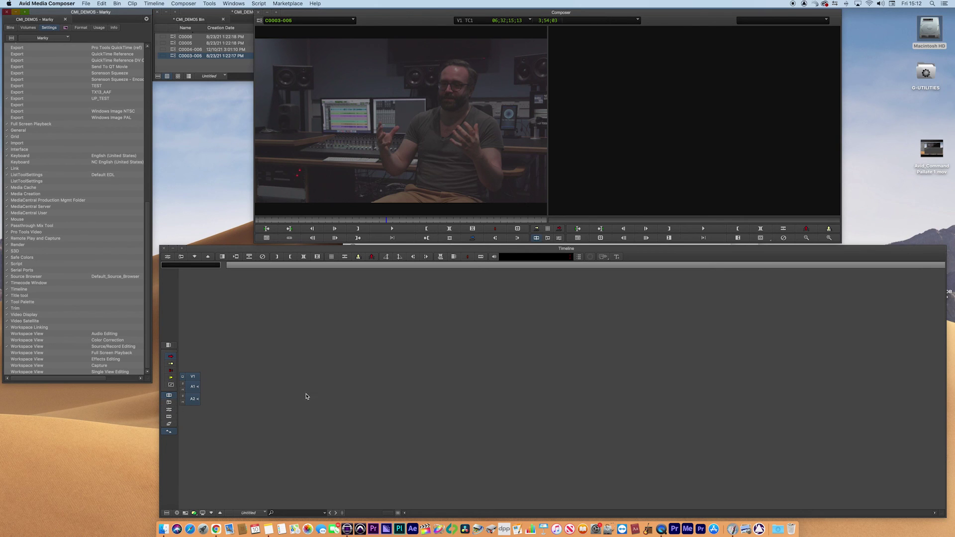
Reopen the Command Palette via Tools and the Keyboard settings window, placing the Keyboard below the Composer.
left_click(209, 3)
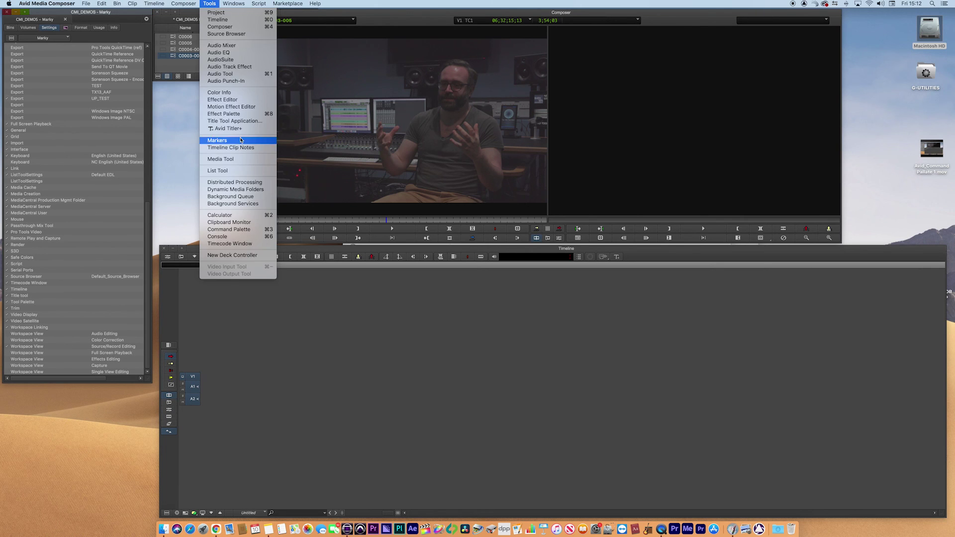
left_click(252, 230)
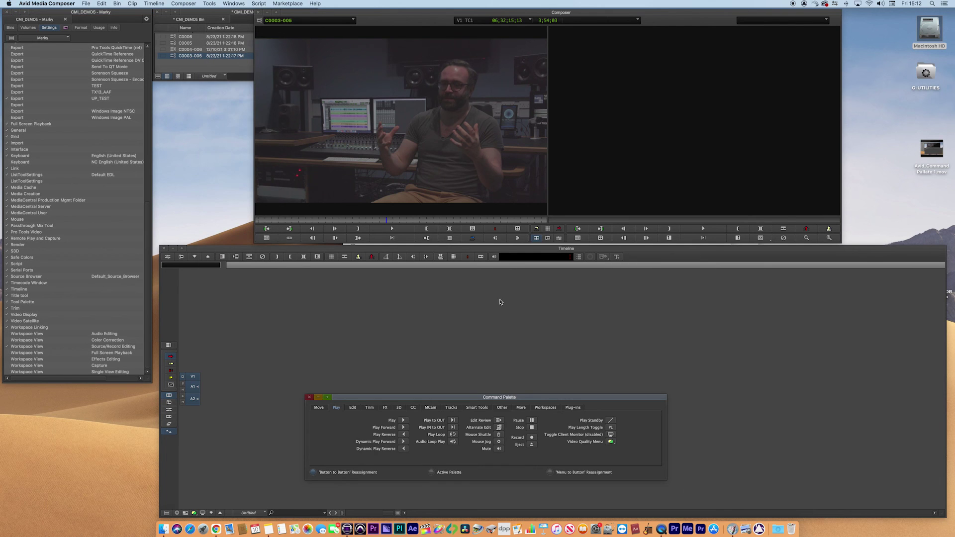
left_click_drag(471, 400, 468, 387)
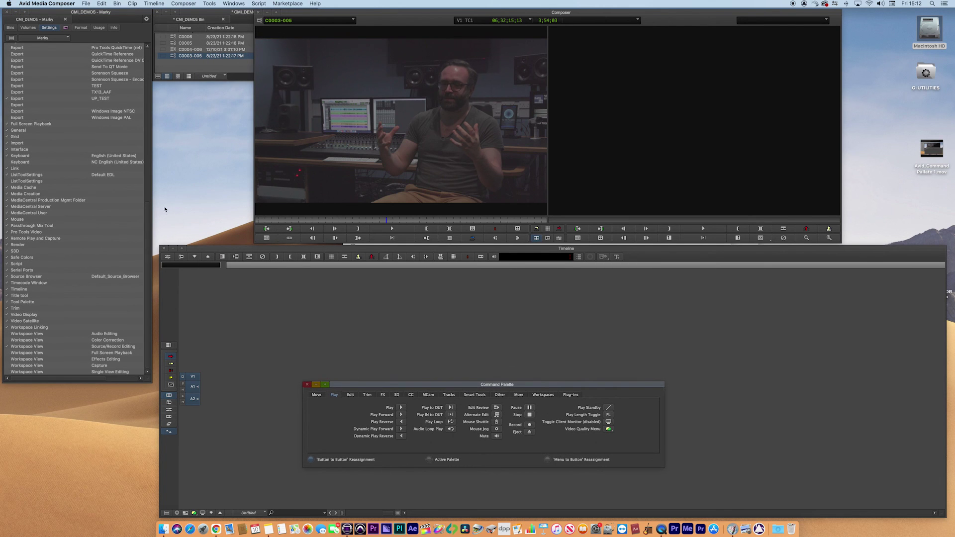
double_click(19, 157)
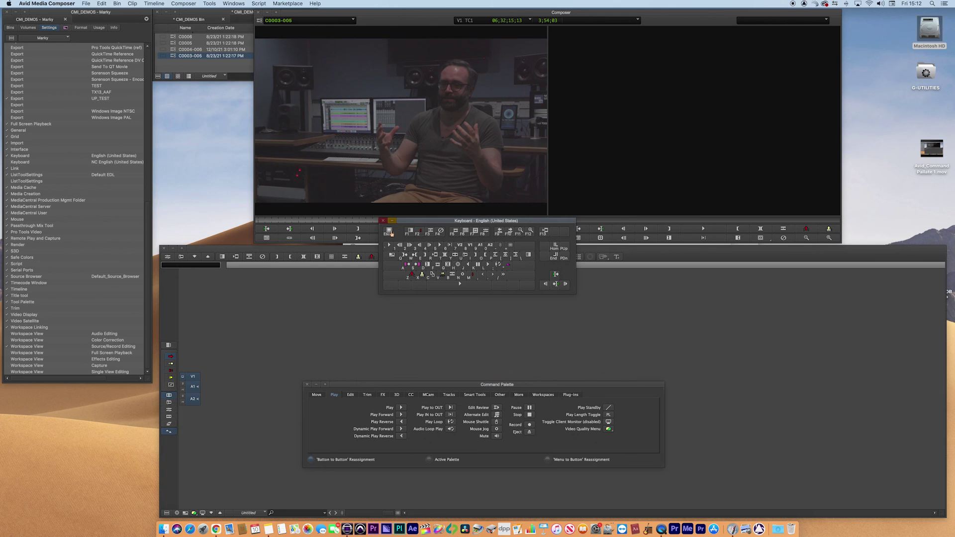
left_click_drag(420, 223, 412, 286)
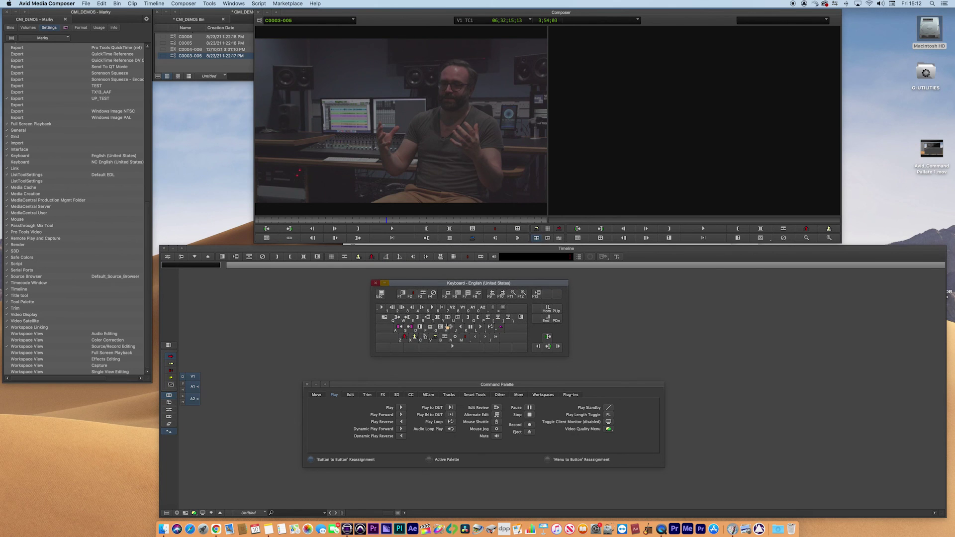